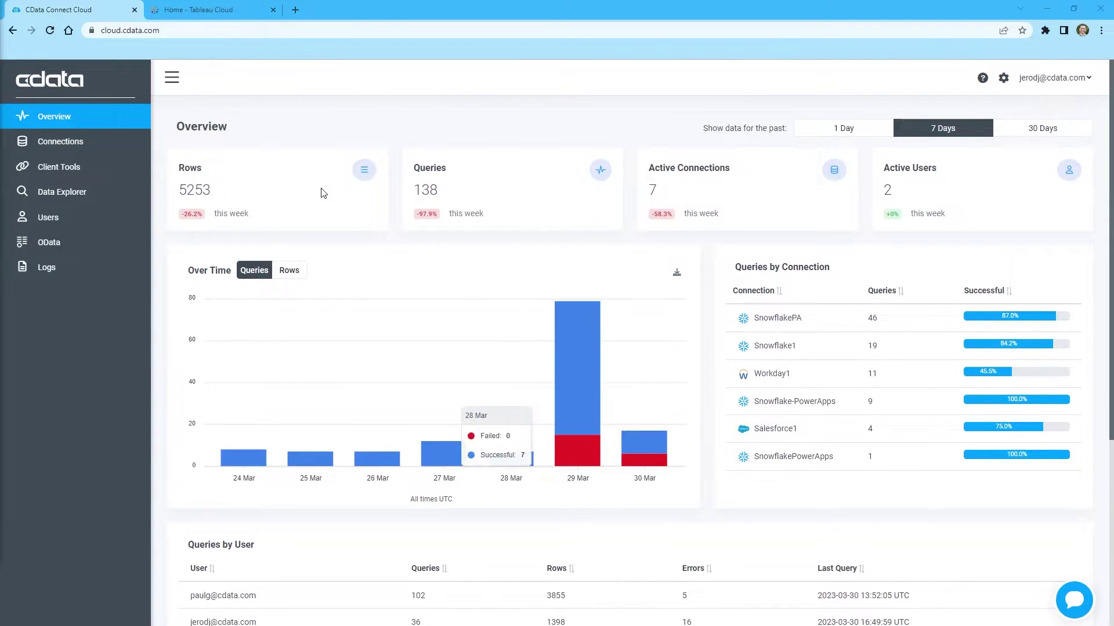
Step: Add a new connection and choose Workday from the data source catalogue
{"action": "left_click", "coordinate": [67, 142]}
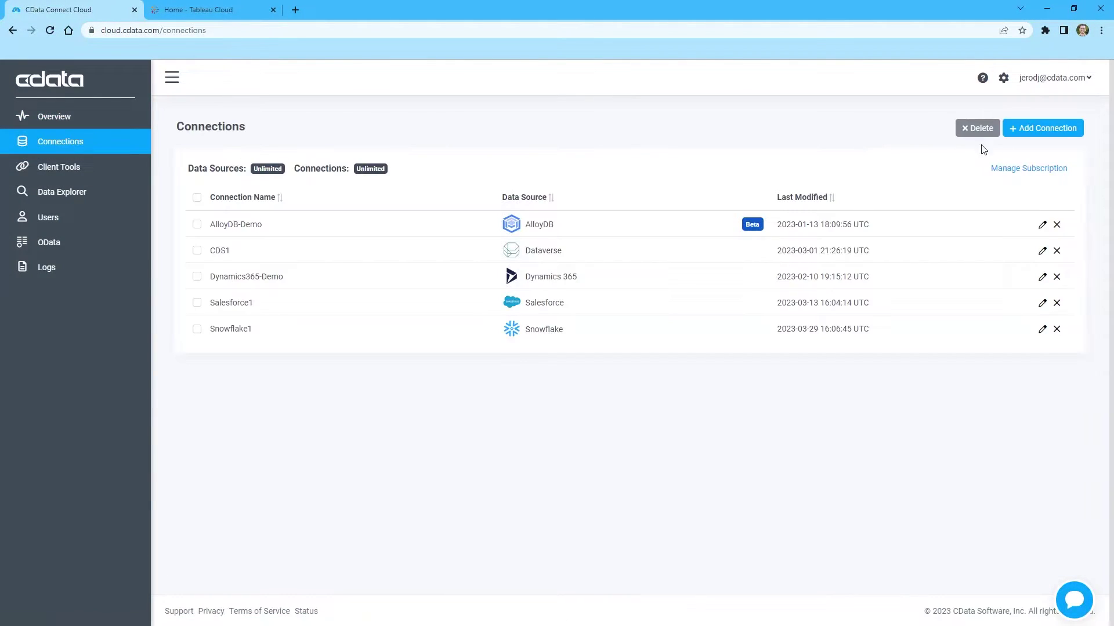
{"action": "left_click", "coordinate": [1042, 129]}
{"action": "type", "text": "Workday"}
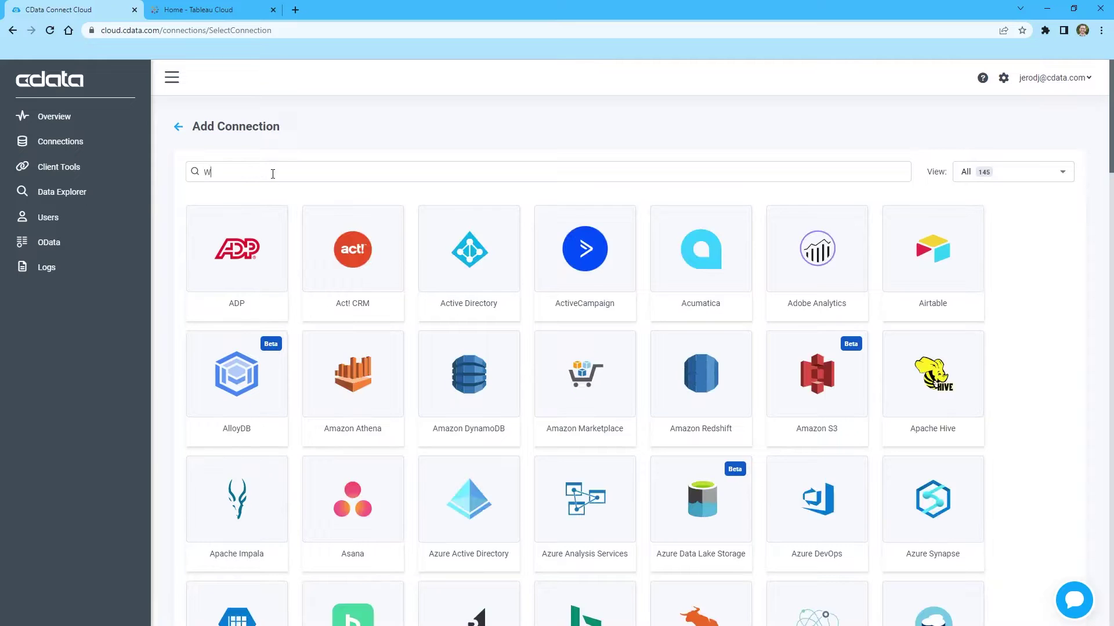
{"action": "left_click", "coordinate": [257, 266]}
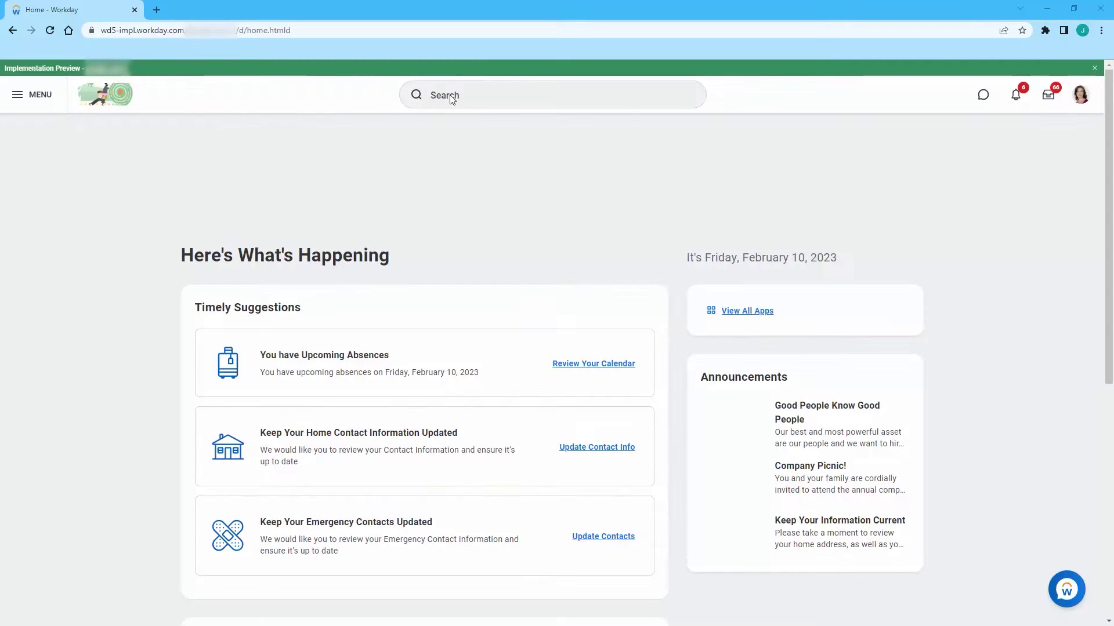
Step: Open Workday's View API Clients page and copy the REST endpoint's host and tenant
{"action": "left_click", "coordinate": [452, 97]}
{"action": "type", "text": "web"}
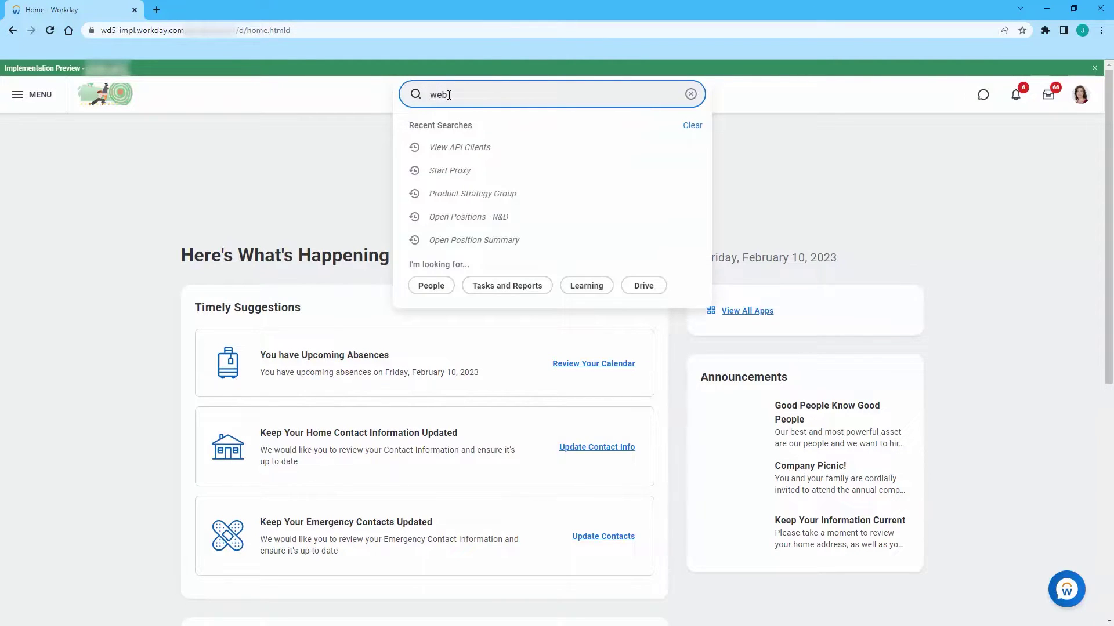
{"action": "key", "text": "BackSpace"}
{"action": "key", "text": "BackSpace"}
{"action": "left_click", "coordinate": [479, 148]}
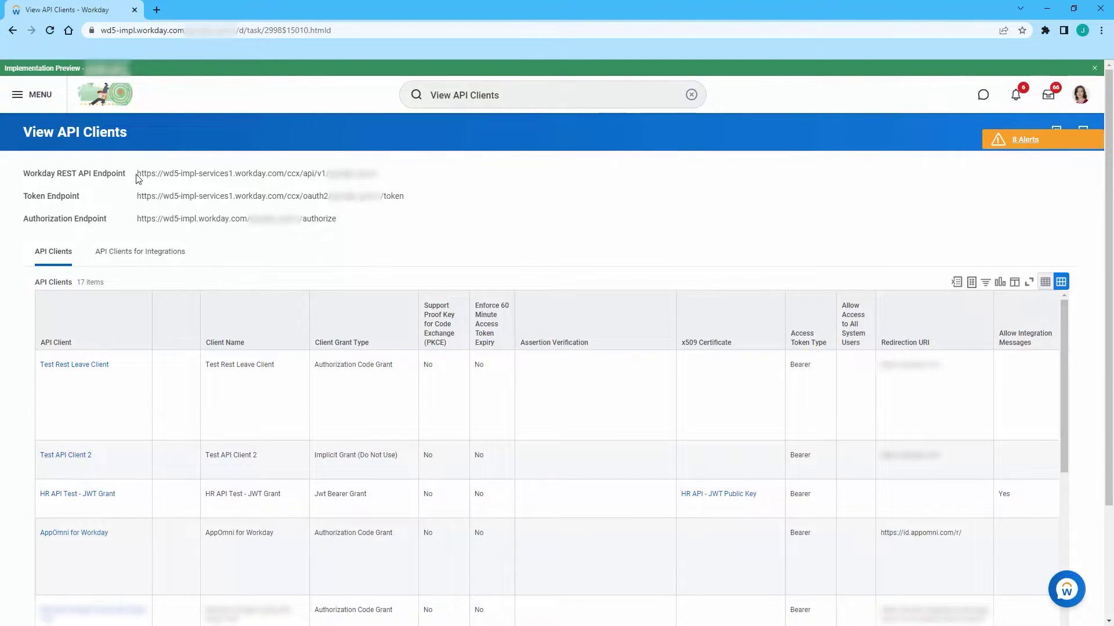
{"action": "left_click_drag", "start_coordinate": [137, 174], "coordinate": [288, 176]}
{"action": "key", "text": "ctrl+c"}
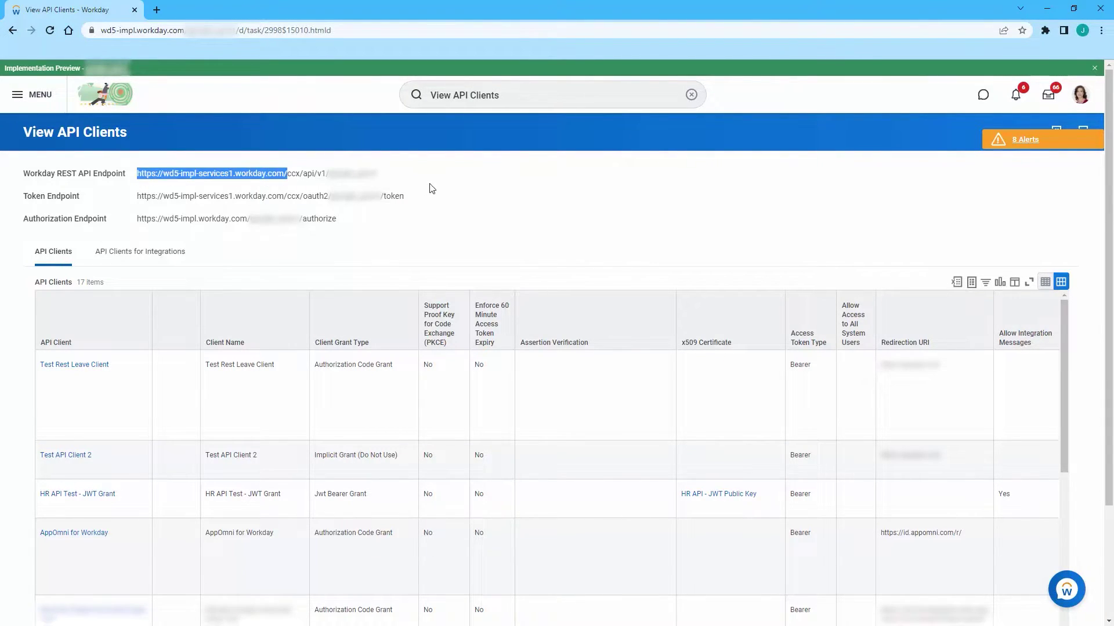
{"action": "left_click", "coordinate": [418, 179]}
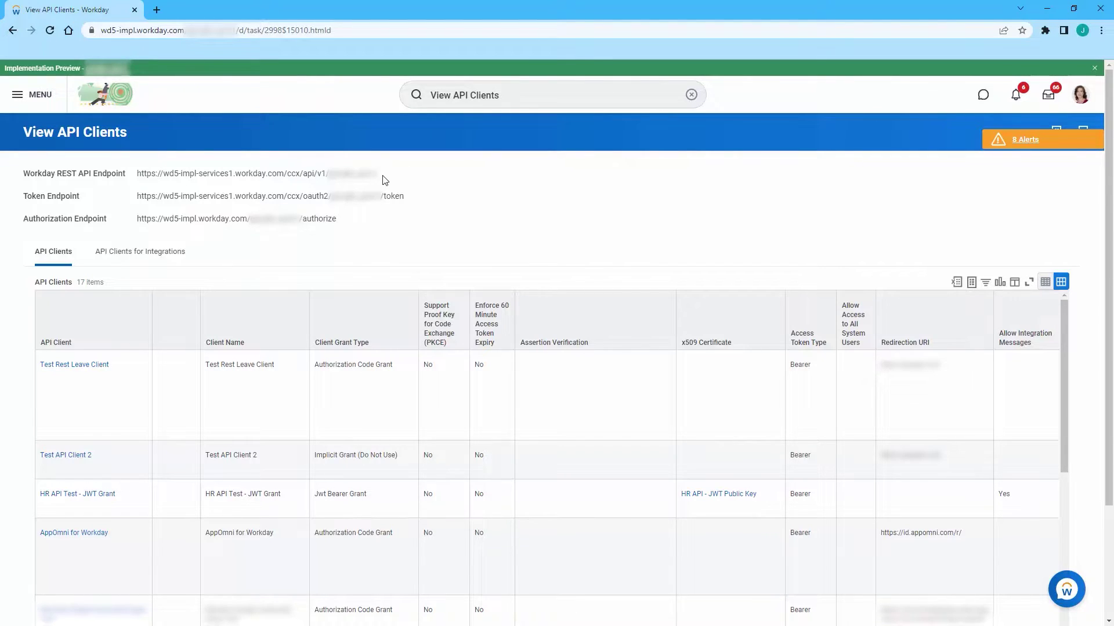
{"action": "left_click_drag", "start_coordinate": [381, 175], "coordinate": [328, 182]}
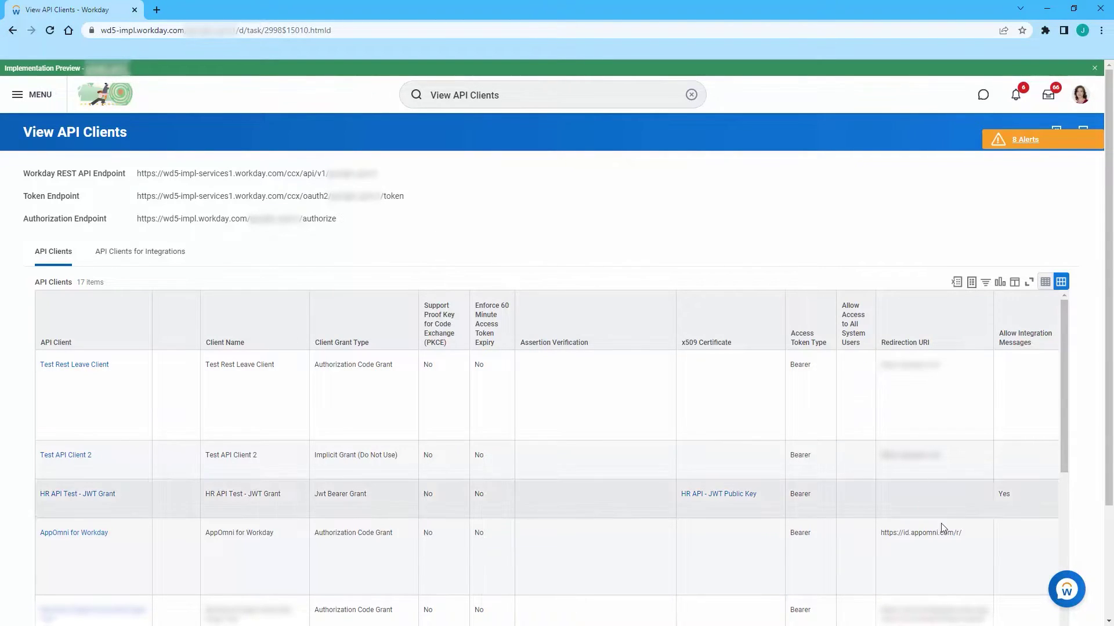
{"action": "key", "text": "alt+Tab"}
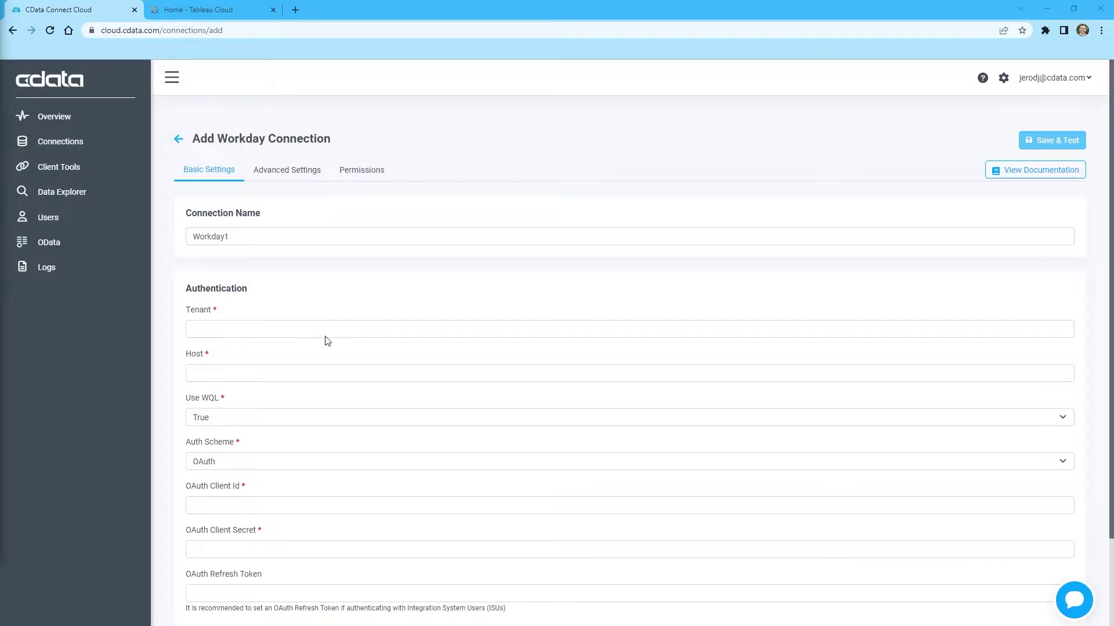
{"action": "left_click", "coordinate": [327, 331]}
{"action": "key", "text": "ctrl+v"}
{"action": "left_click", "coordinate": [251, 374]}
{"action": "key", "text": "ctrl+v"}
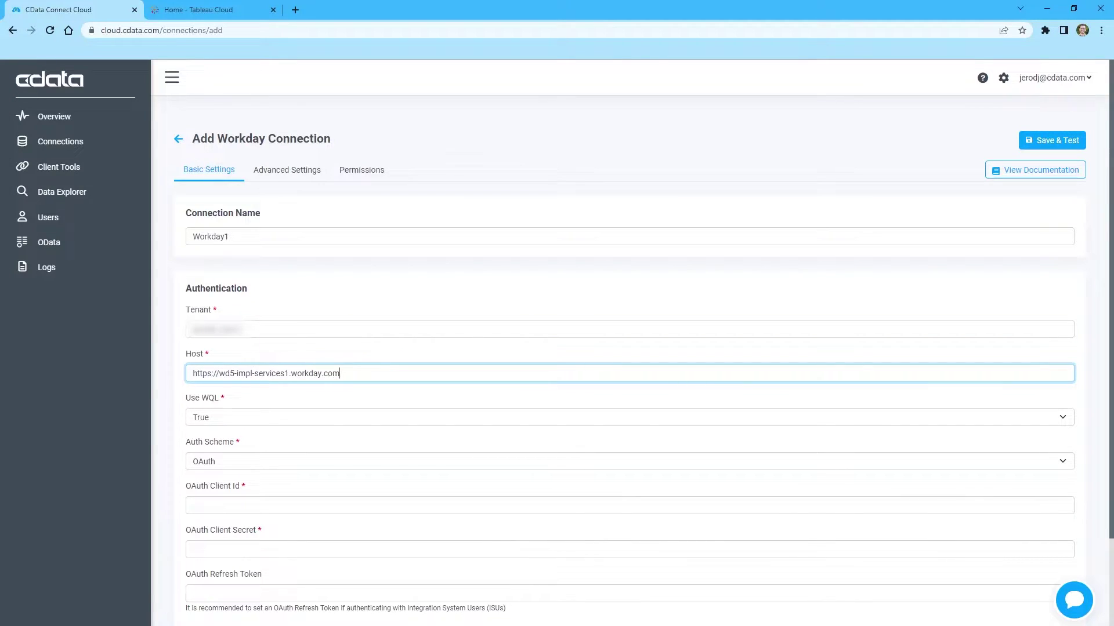
{"action": "left_click", "coordinate": [273, 505]}
{"action": "key", "text": "ctrl+v"}
{"action": "left_click", "coordinate": [273, 550]}
{"action": "key", "text": "ctrl+v"}
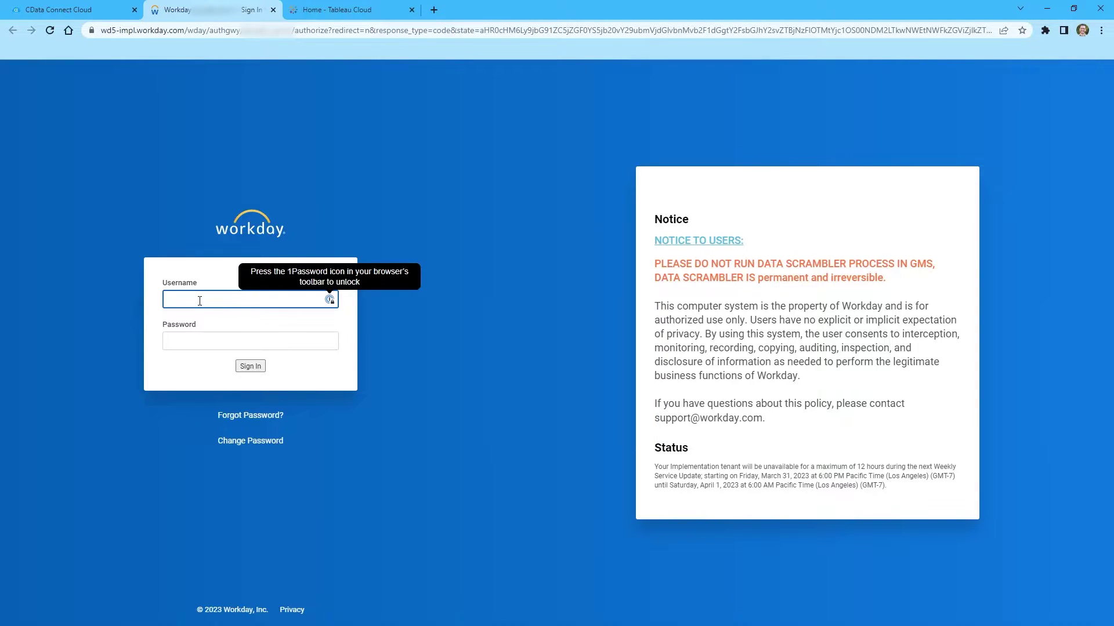
Step: Sign in to Workday with the account username and password and authorize the connection
{"action": "key", "text": "Tab"}
{"action": "key", "text": "ctrl+v"}
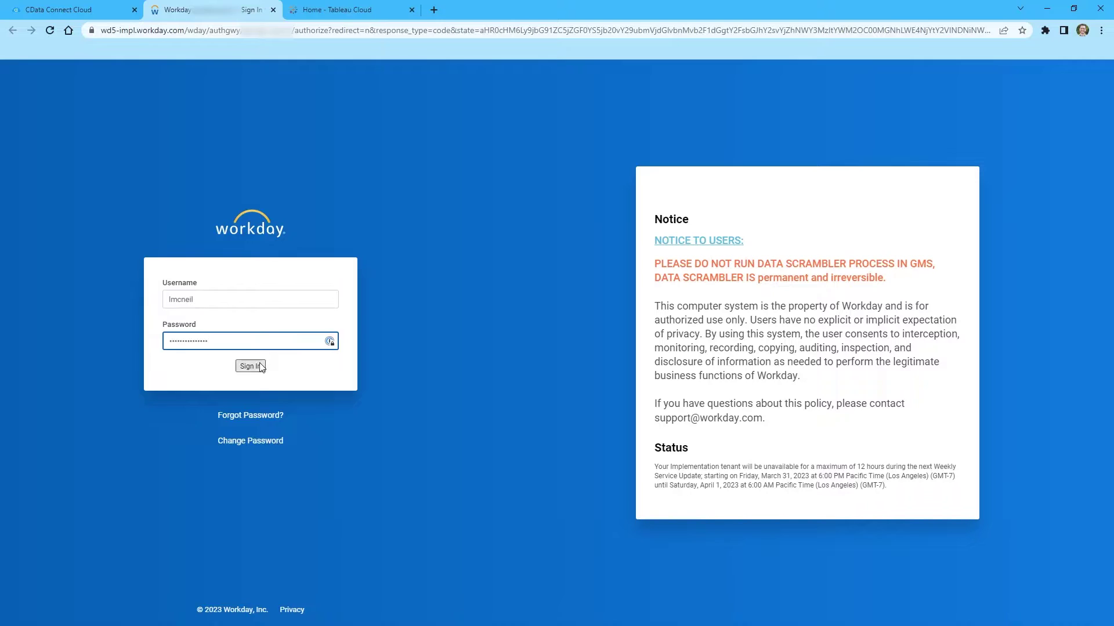
{"action": "left_click", "coordinate": [260, 367]}
{"action": "left_click", "coordinate": [237, 366]}
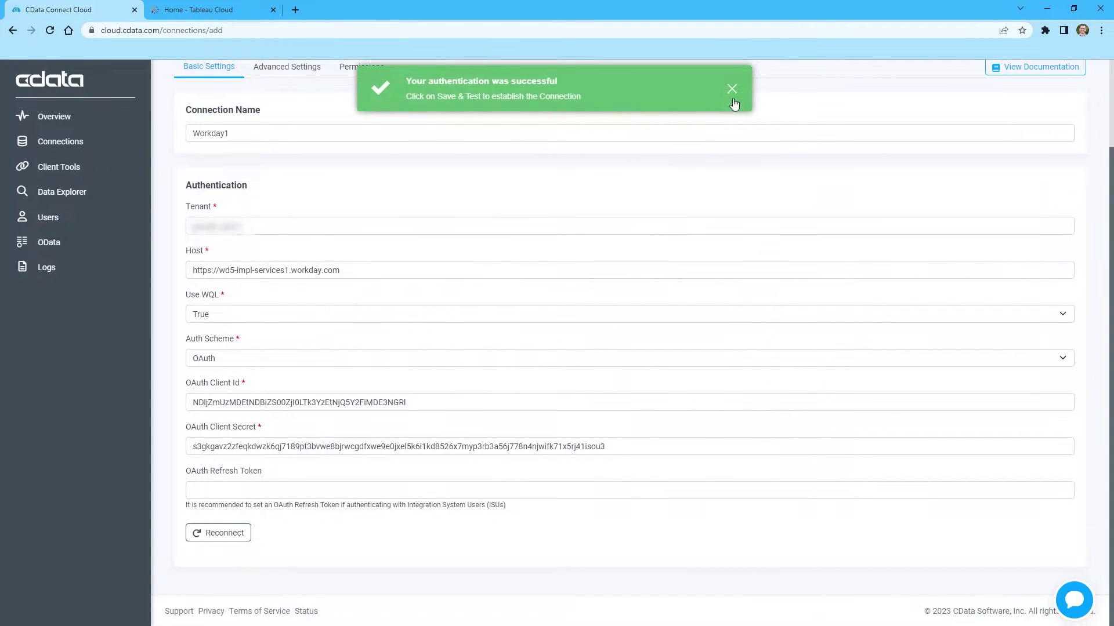
{"action": "left_click", "coordinate": [732, 90]}
Step: Save and test the Workday1 connection
{"action": "scroll", "coordinate": [856, 174], "scroll_direction": "up", "scroll_amount": 2}
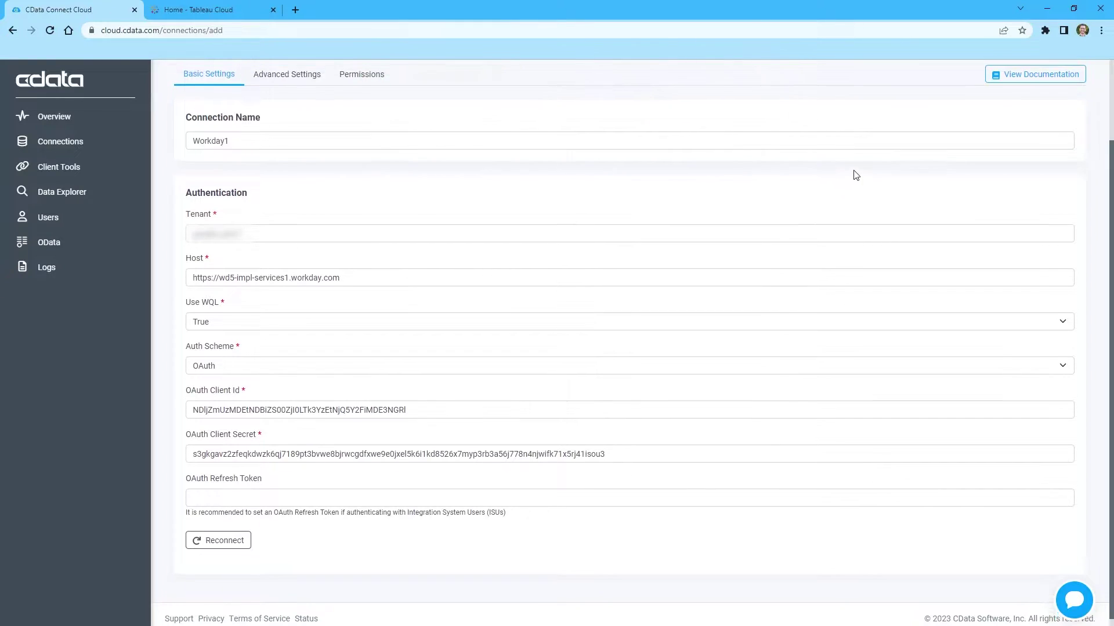
{"action": "left_click", "coordinate": [1031, 139]}
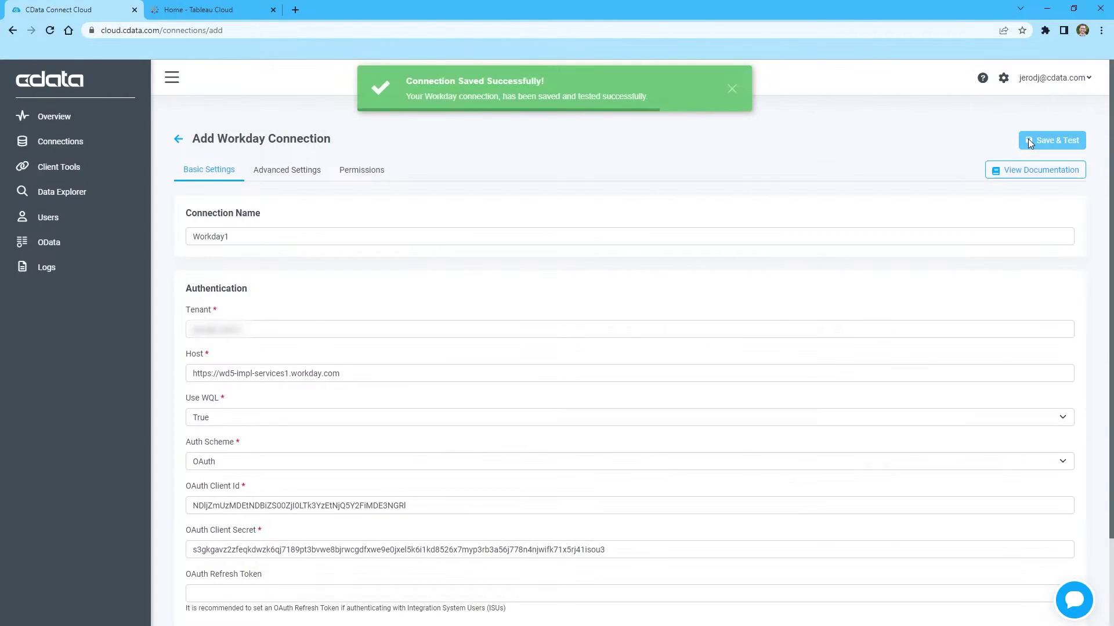
{"action": "left_click", "coordinate": [732, 90]}
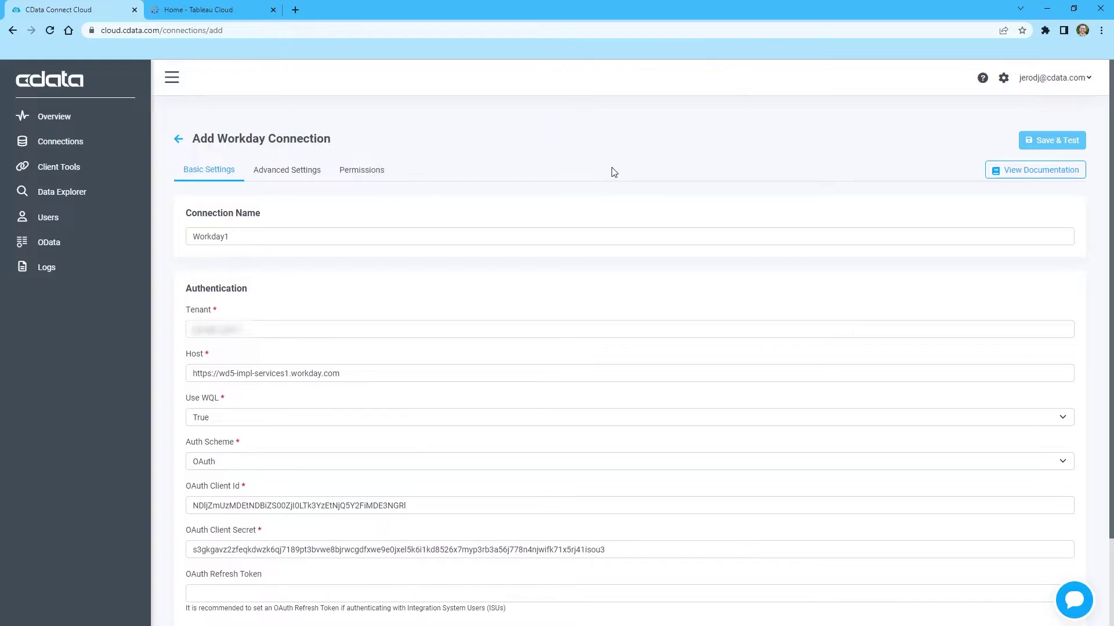
Step: Find Tableau in Client Tools and open the Tableau Cloud connection details
{"action": "left_click", "coordinate": [81, 166]}
{"action": "left_click", "coordinate": [220, 172]}
{"action": "type", "text": "Tableau"}
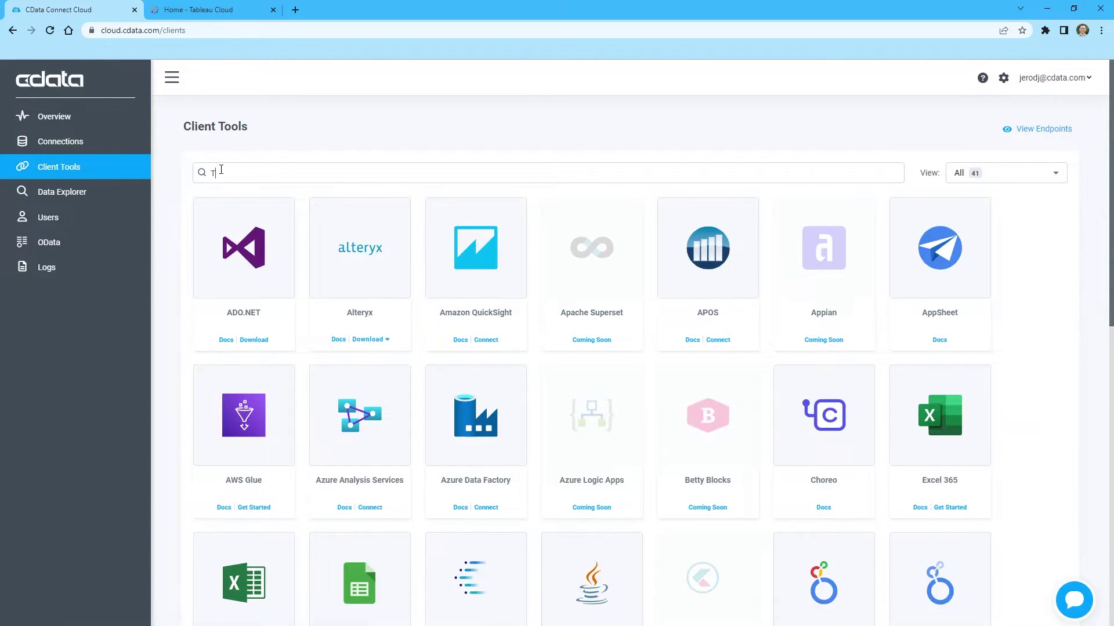
{"action": "left_click", "coordinate": [264, 340]}
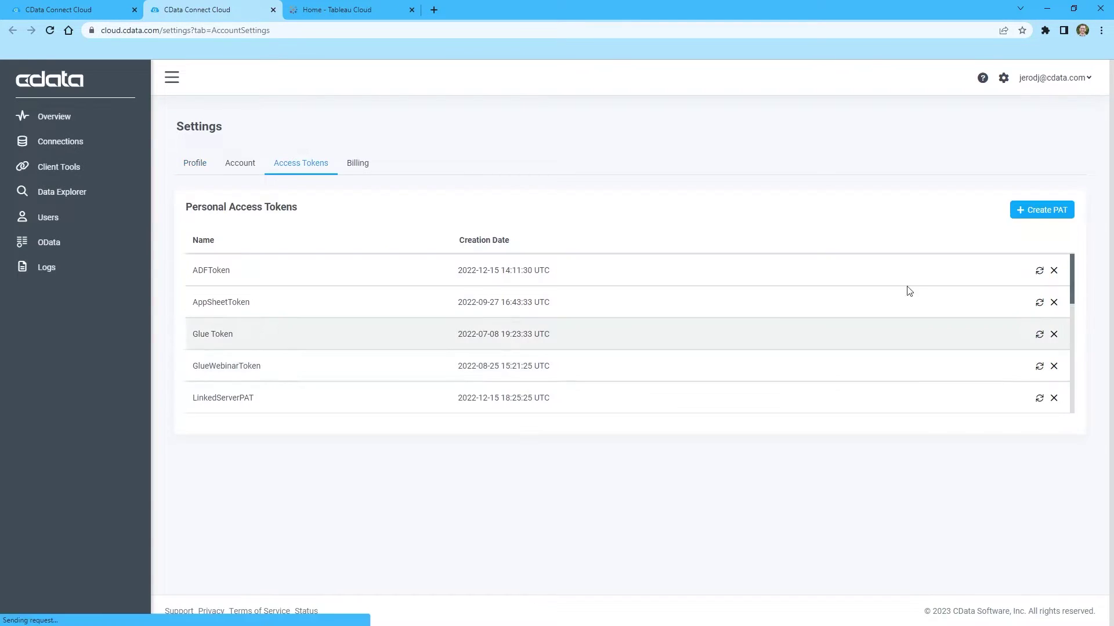
Step: Create a personal access token named TableauCloudWorkdayPAT and copy its value
{"action": "left_click", "coordinate": [1049, 208]}
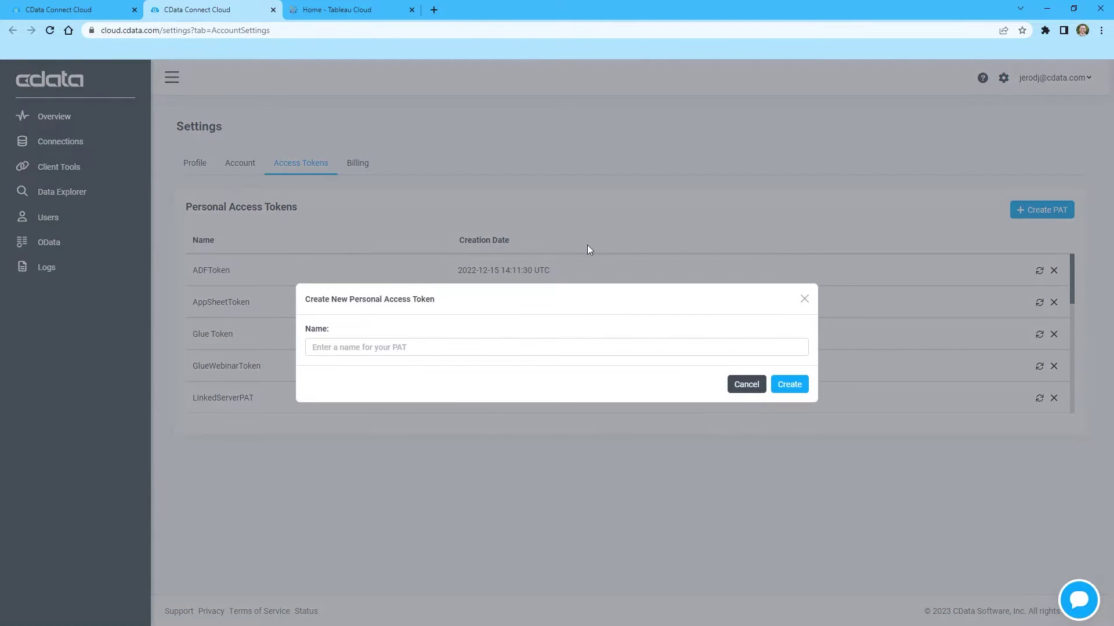
{"action": "left_click", "coordinate": [366, 348]}
{"action": "type", "text": "TableauCloudWorkdayPAT"}
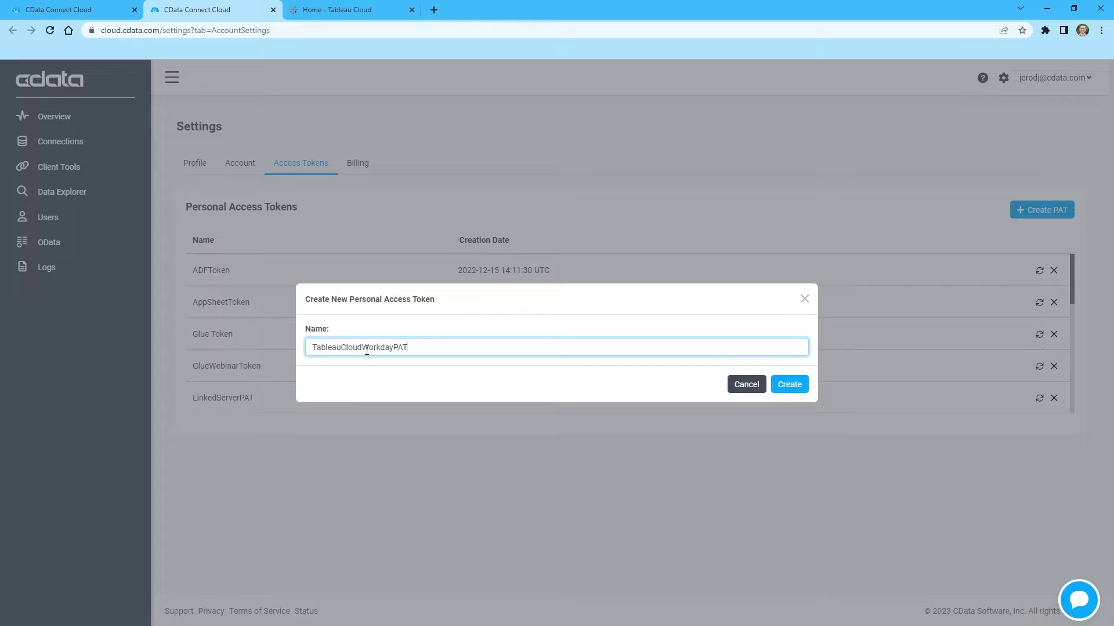
{"action": "left_click", "coordinate": [789, 384]}
{"action": "left_click", "coordinate": [798, 366]}
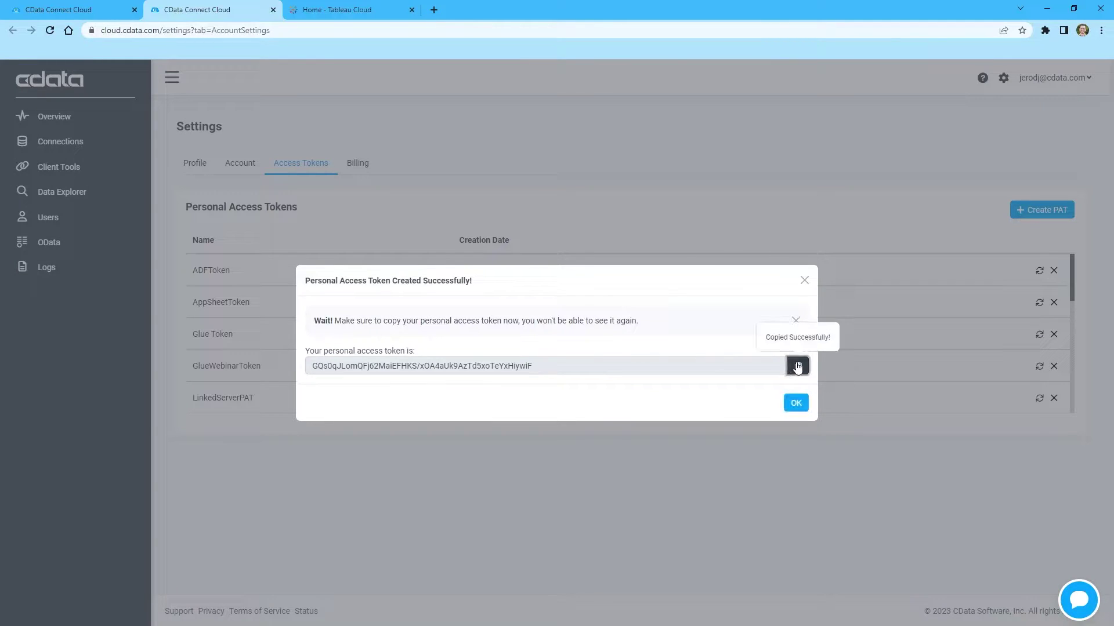
{"action": "left_click", "coordinate": [790, 406]}
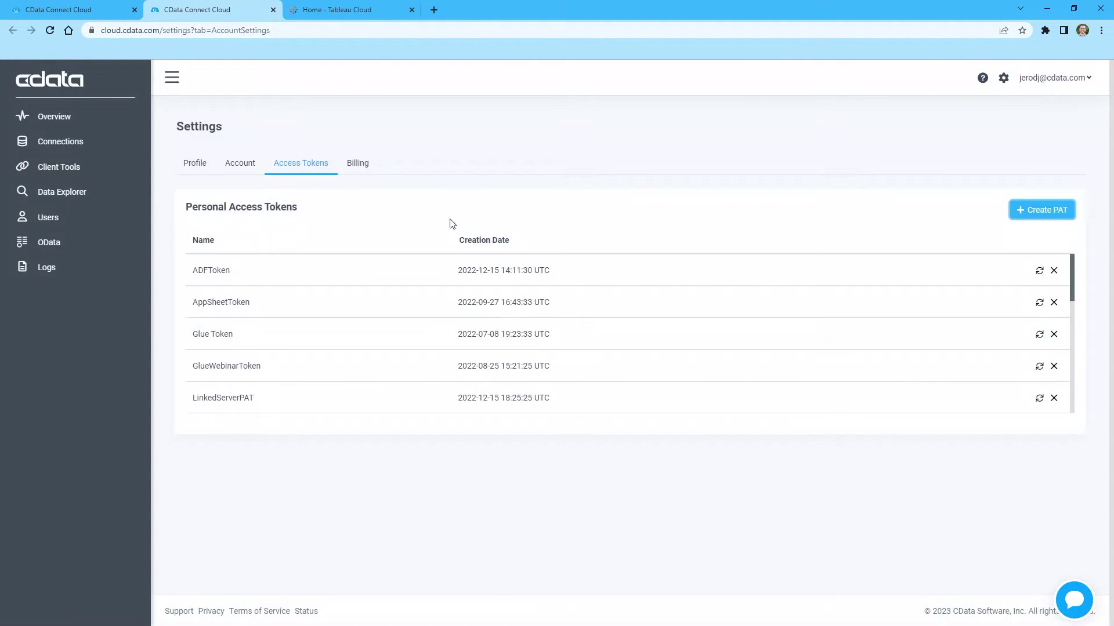
Step: Create a new Tableau Cloud workbook and pick the Microsoft SQL Server connector
{"action": "left_click", "coordinate": [350, 10]}
{"action": "left_click", "coordinate": [1079, 115]}
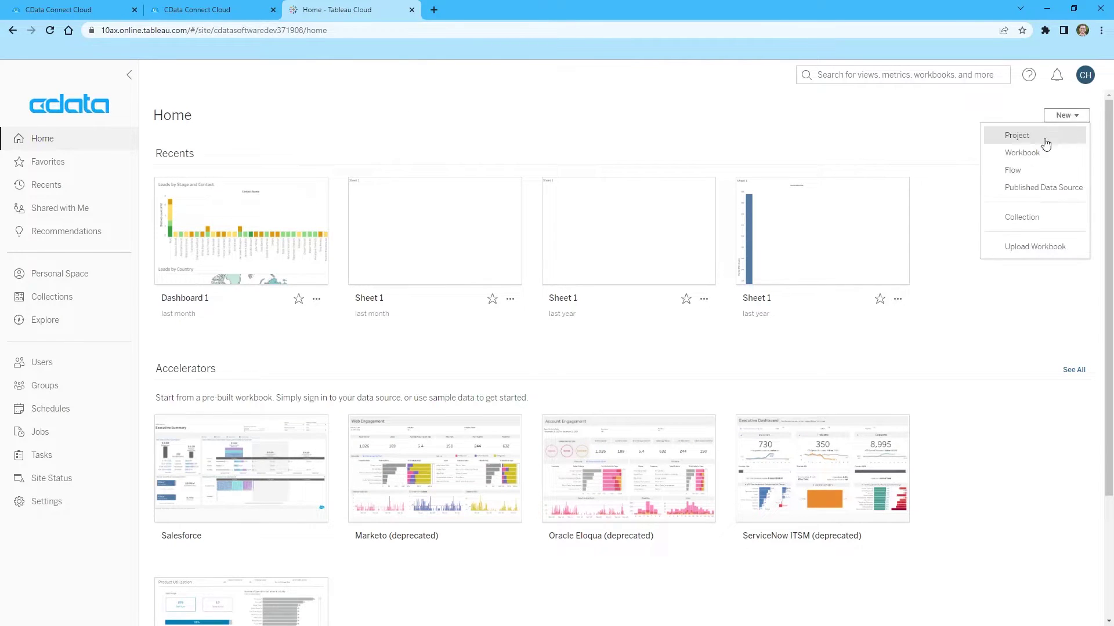
{"action": "left_click", "coordinate": [1025, 153]}
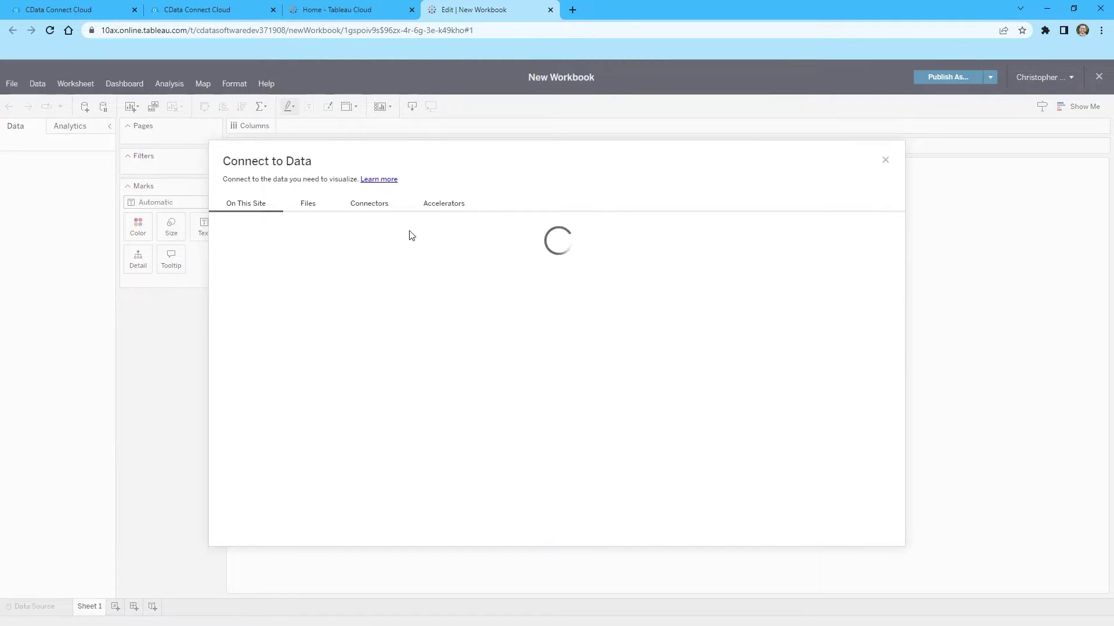
{"action": "left_click", "coordinate": [368, 204]}
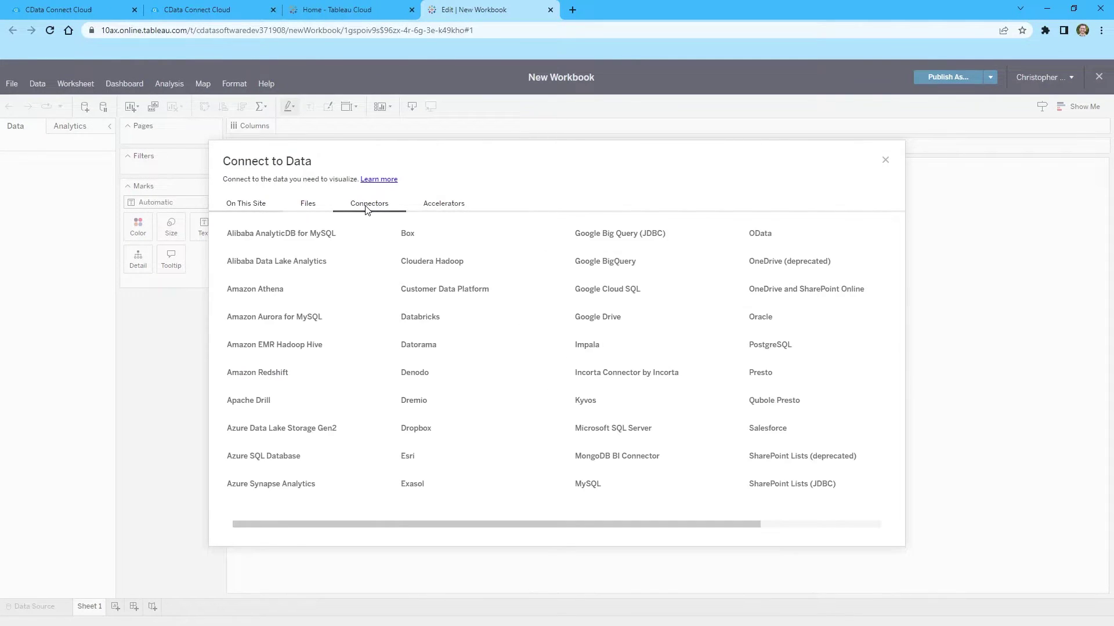
{"action": "left_click", "coordinate": [618, 428]}
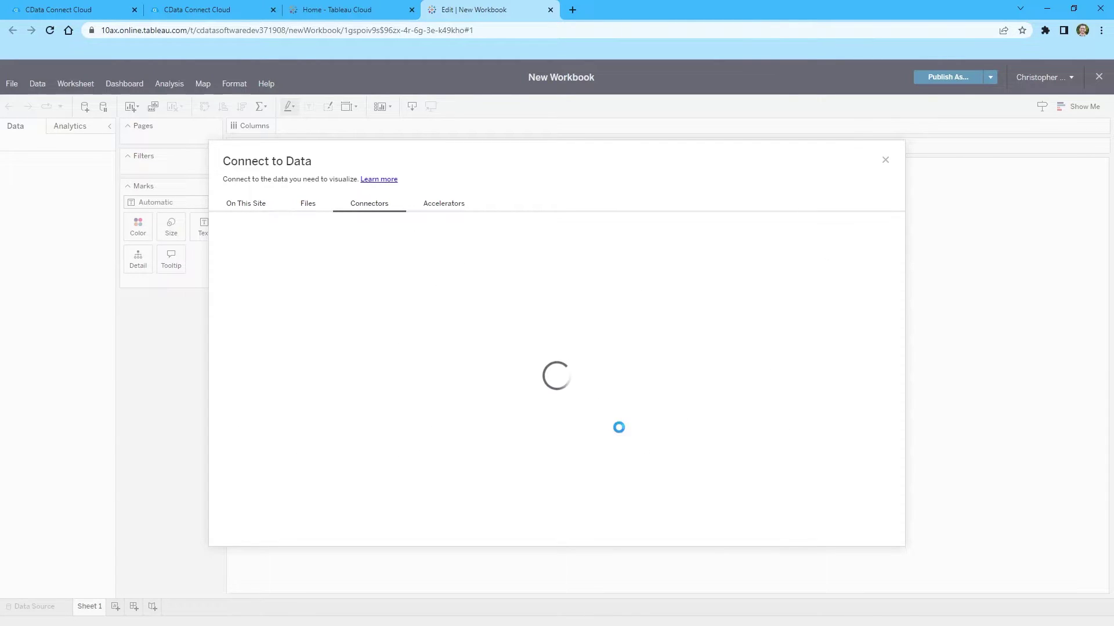
Step: Enter the server tds.cdata.com,14333 copied from CData's Tableau connection details
{"action": "left_click", "coordinate": [471, 265]}
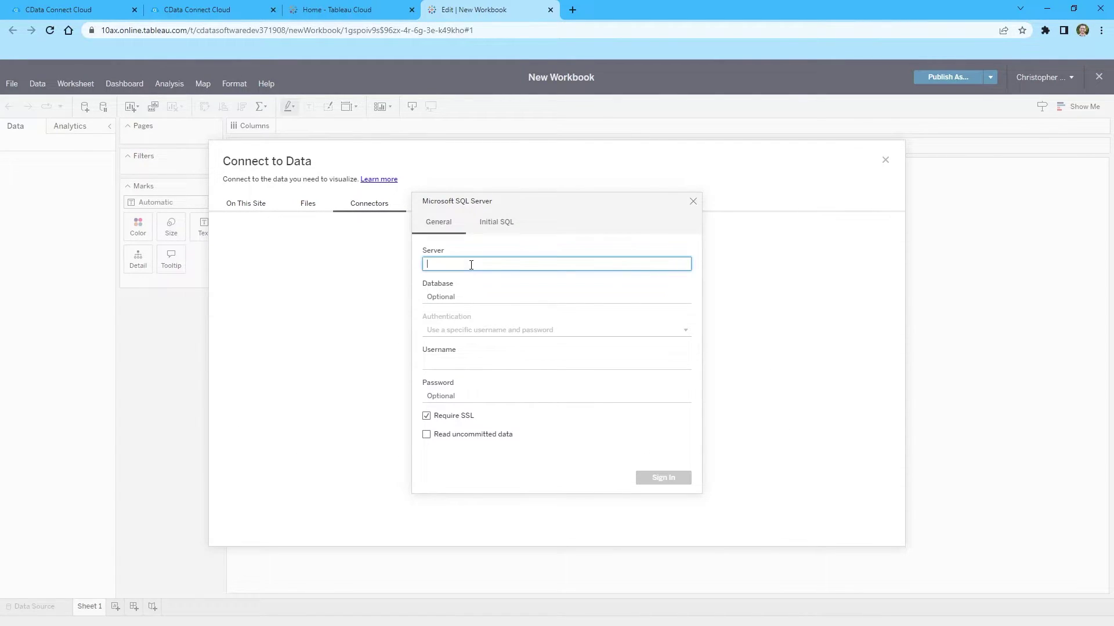
{"action": "left_click", "coordinate": [92, 11]}
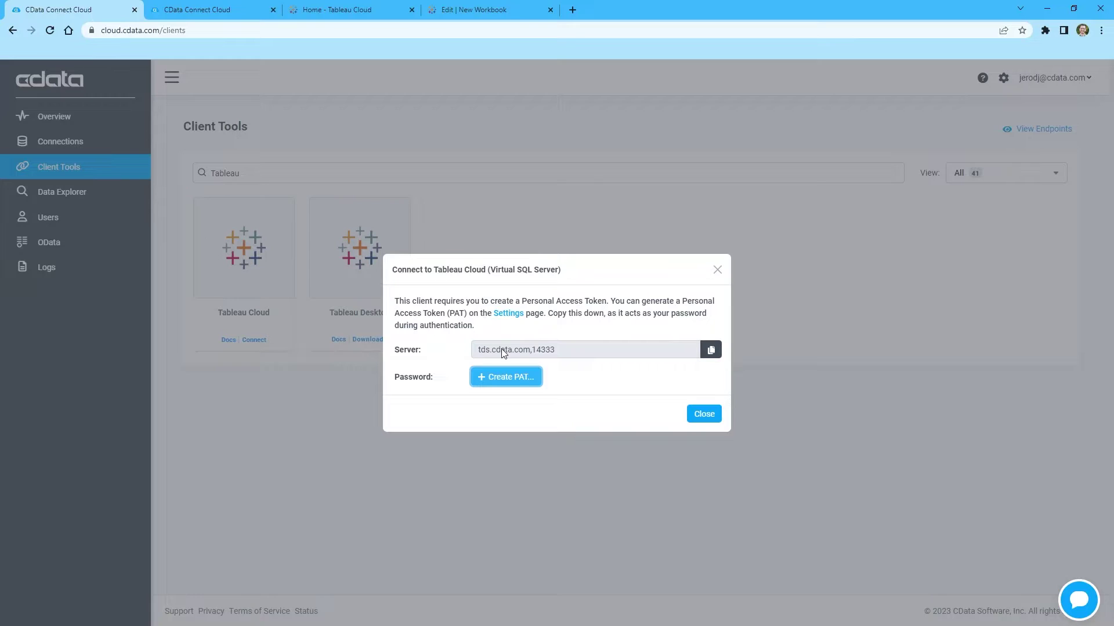
{"action": "left_click", "coordinate": [450, 18]}
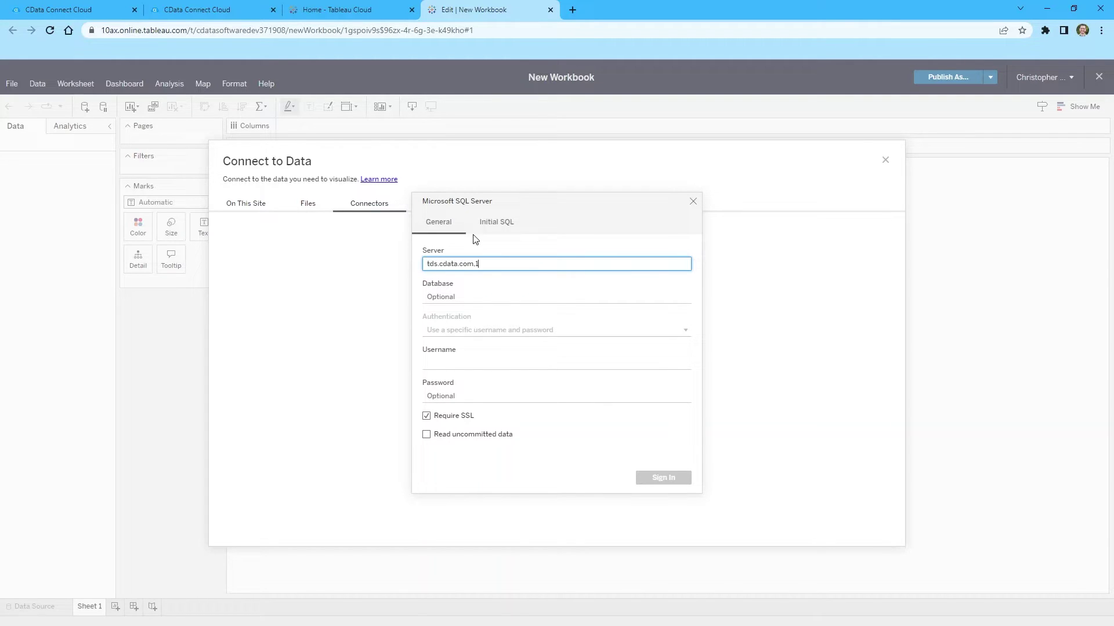
{"action": "type", "text": "333"}
Step: Fill in database Workday1, the account username and the access token as password, then sign in
{"action": "left_click", "coordinate": [483, 297]}
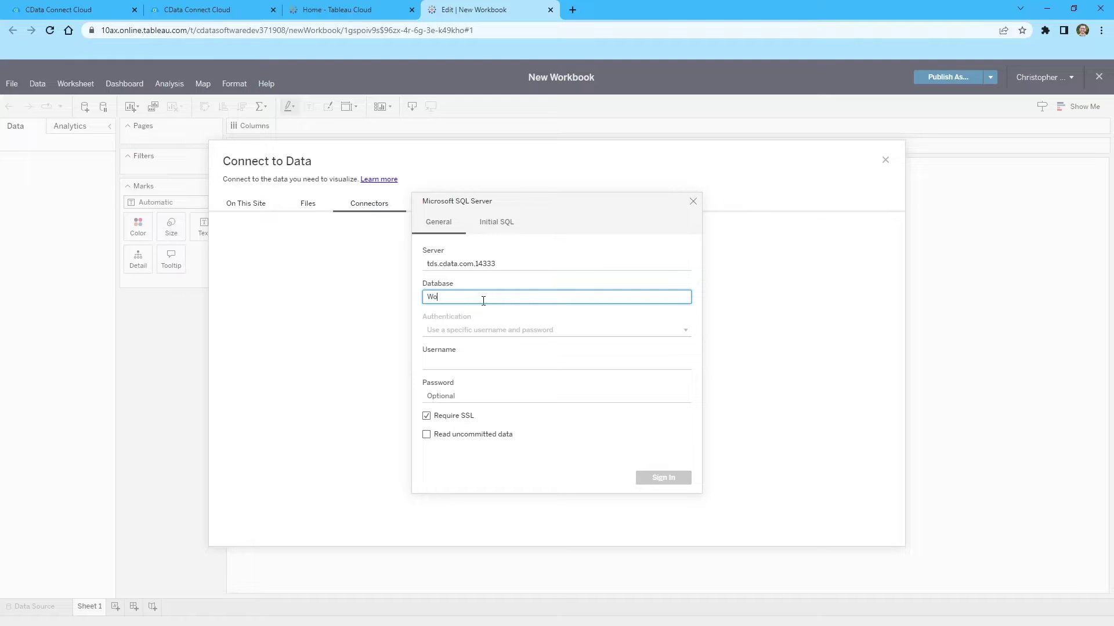
{"action": "left_click", "coordinate": [490, 363]}
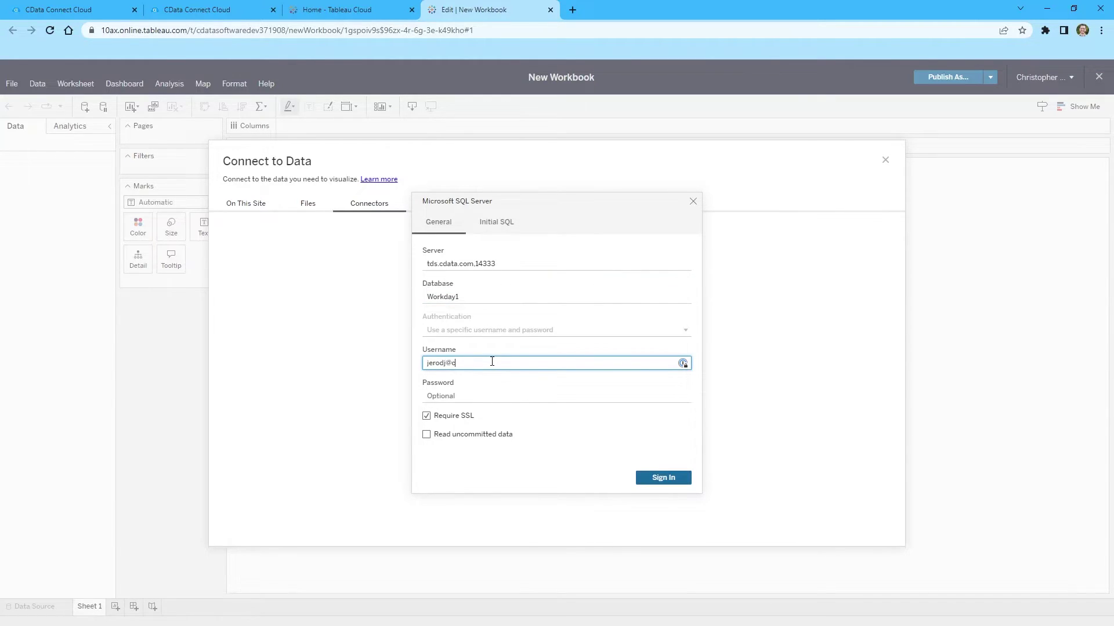
{"action": "left_click", "coordinate": [496, 397]}
{"action": "key", "text": "ctrl+v"}
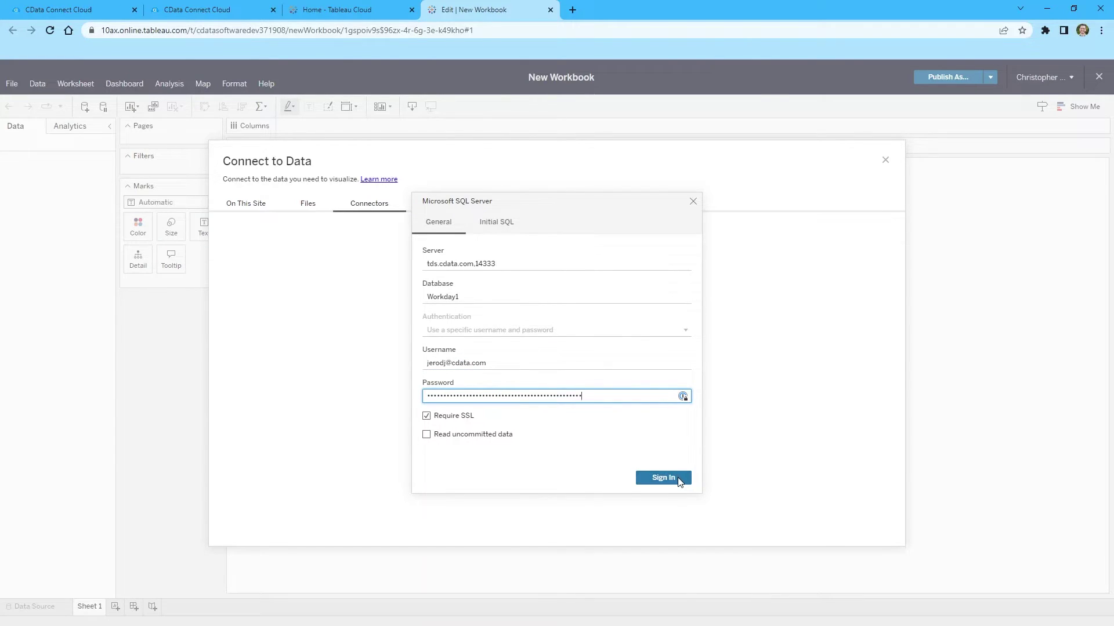
{"action": "left_click", "coordinate": [679, 478]}
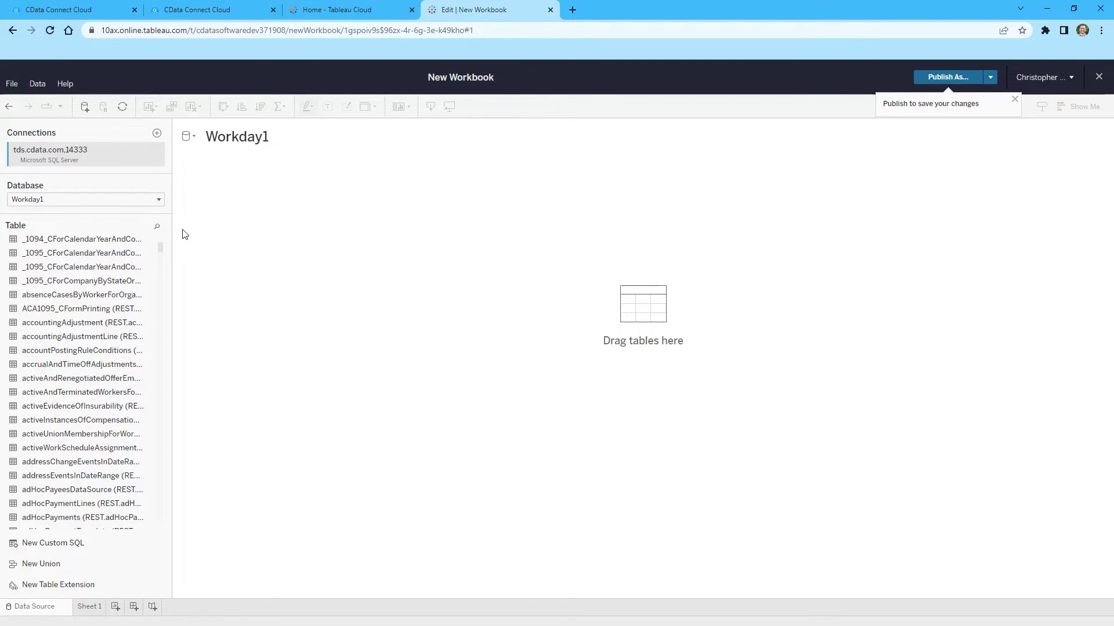
Step: Search tables for 'job' and drag jobProfilesWithCompensation onto the data source canvas
{"action": "left_click", "coordinate": [157, 227]}
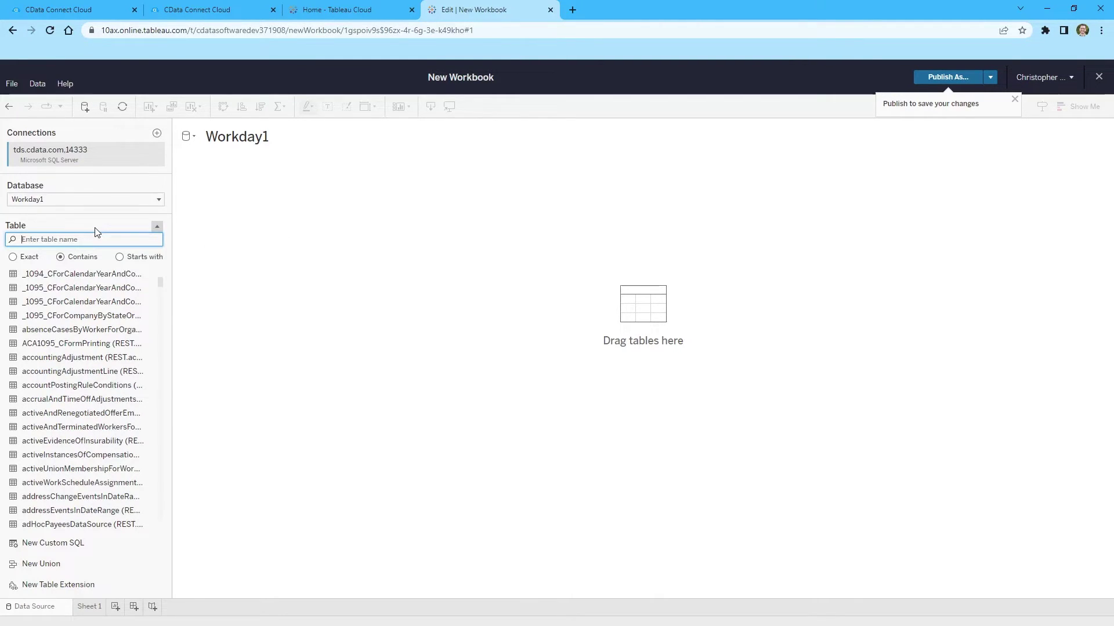
{"action": "type", "text": "job"}
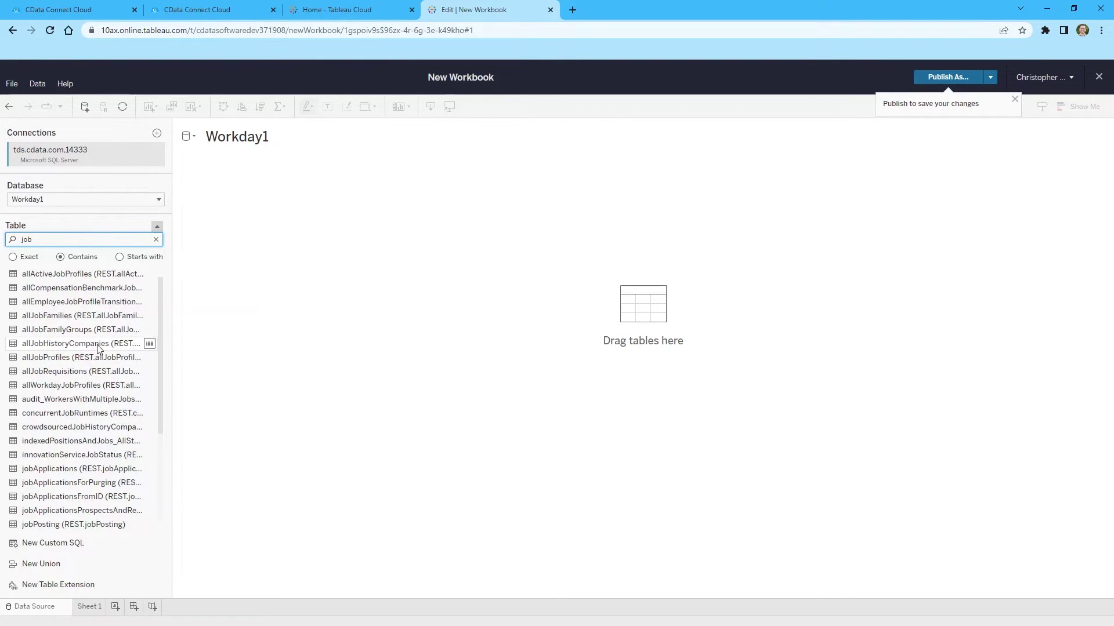
{"action": "scroll", "coordinate": [97, 348], "scroll_direction": "down", "scroll_amount": 2}
{"action": "scroll", "coordinate": [98, 351], "scroll_direction": "down", "scroll_amount": 2}
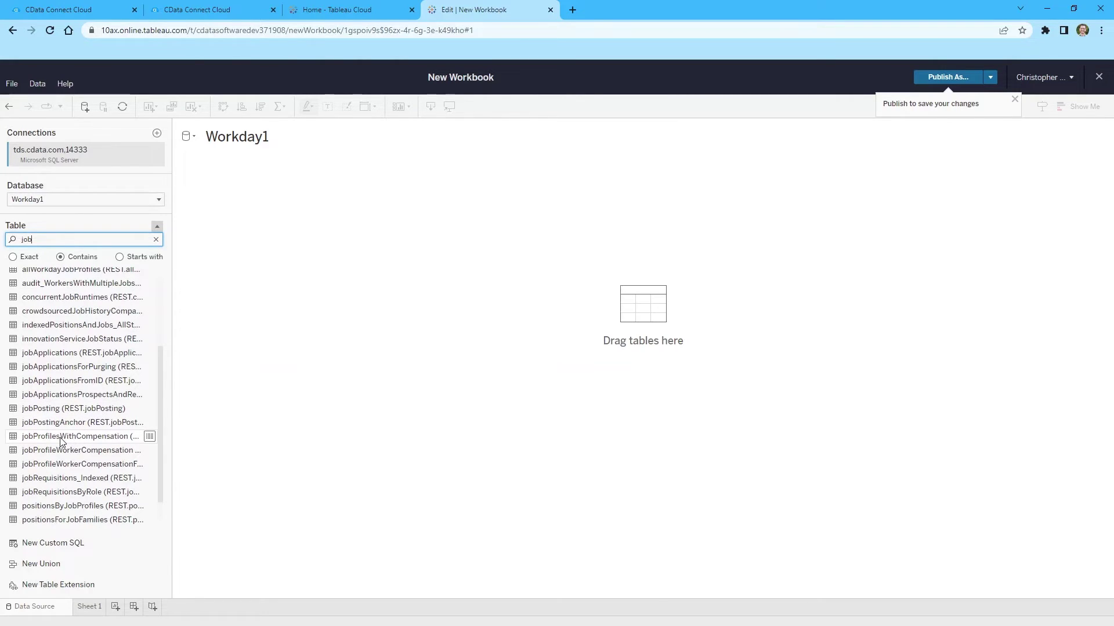
{"action": "left_click_drag", "start_coordinate": [60, 440], "coordinate": [280, 343]}
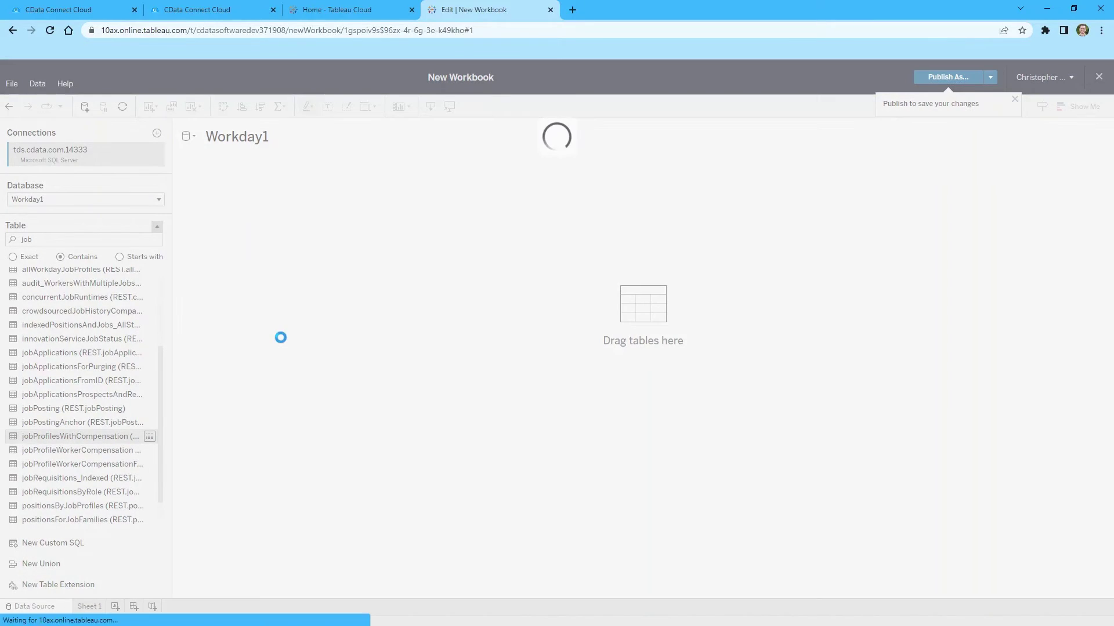
Step: On Sheet 1, add the Critical Job and managementLevel.descriptor fields to the view
{"action": "left_click", "coordinate": [88, 607]}
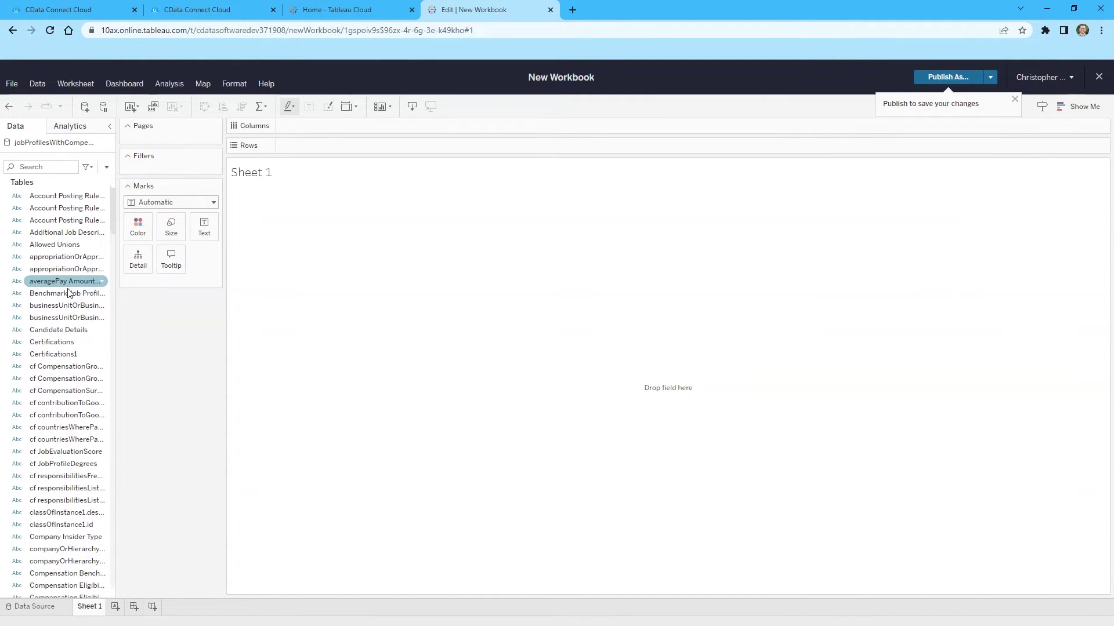
{"action": "scroll", "coordinate": [64, 301], "scroll_direction": "down", "scroll_amount": 6}
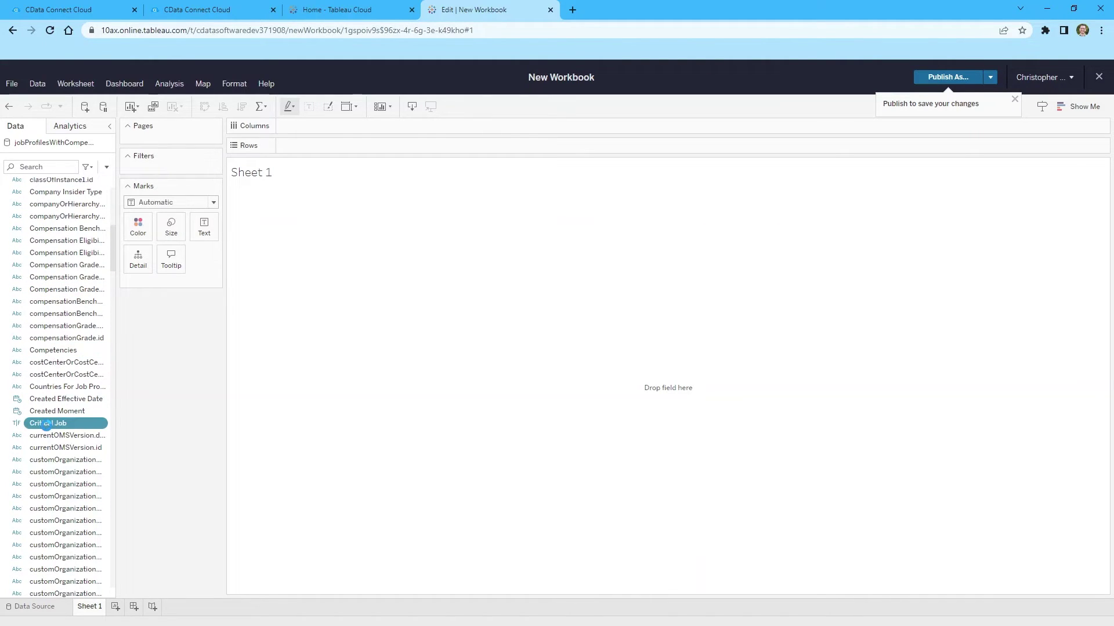
{"action": "double_click", "coordinate": [47, 423]}
{"action": "scroll", "coordinate": [64, 406], "scroll_direction": "down", "scroll_amount": 2}
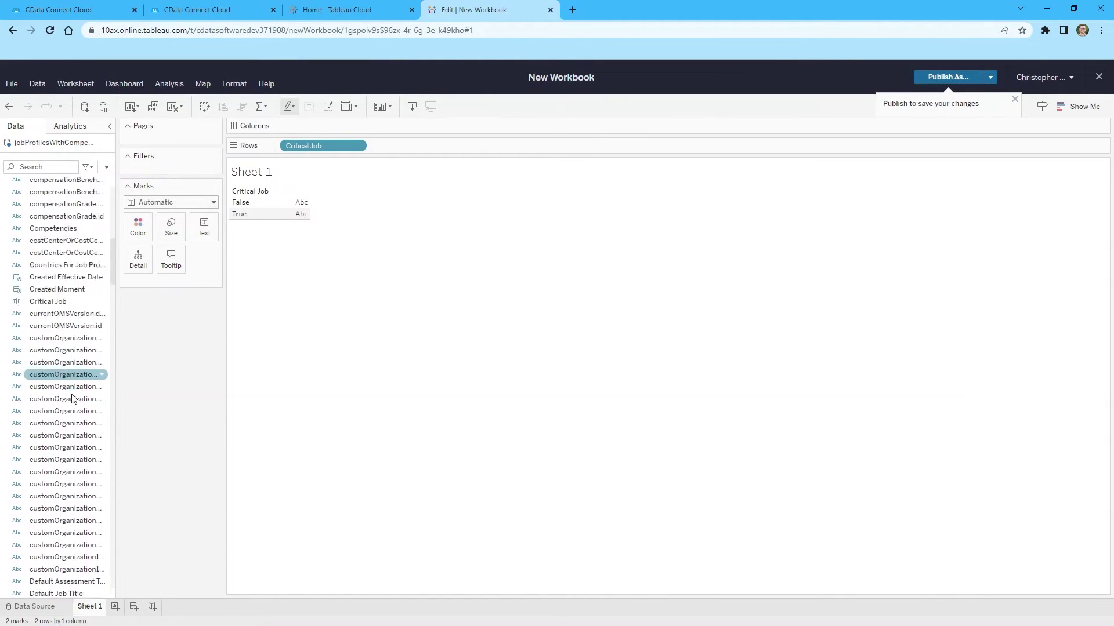
{"action": "scroll", "coordinate": [72, 399], "scroll_direction": "down", "scroll_amount": 8}
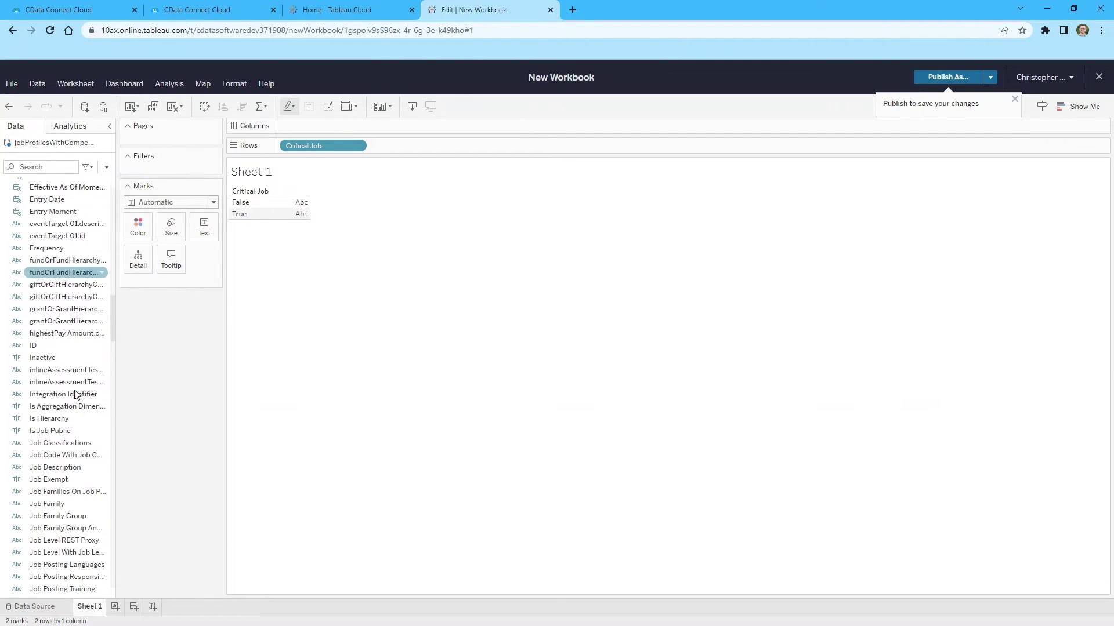
{"action": "scroll", "coordinate": [76, 395], "scroll_direction": "down", "scroll_amount": 2}
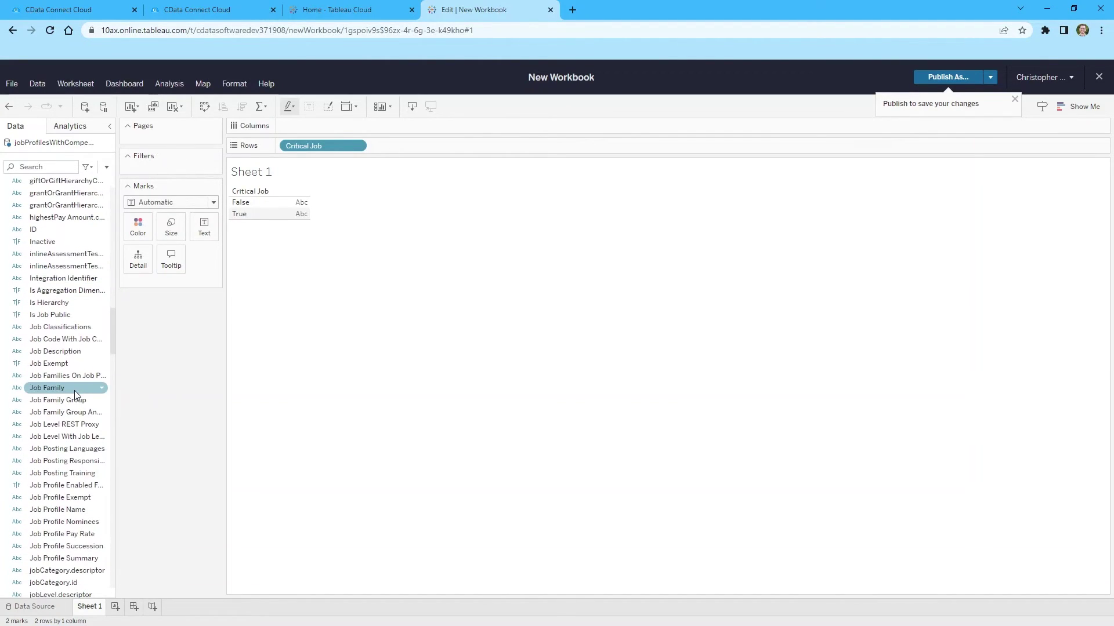
{"action": "scroll", "coordinate": [74, 394], "scroll_direction": "down", "scroll_amount": 9}
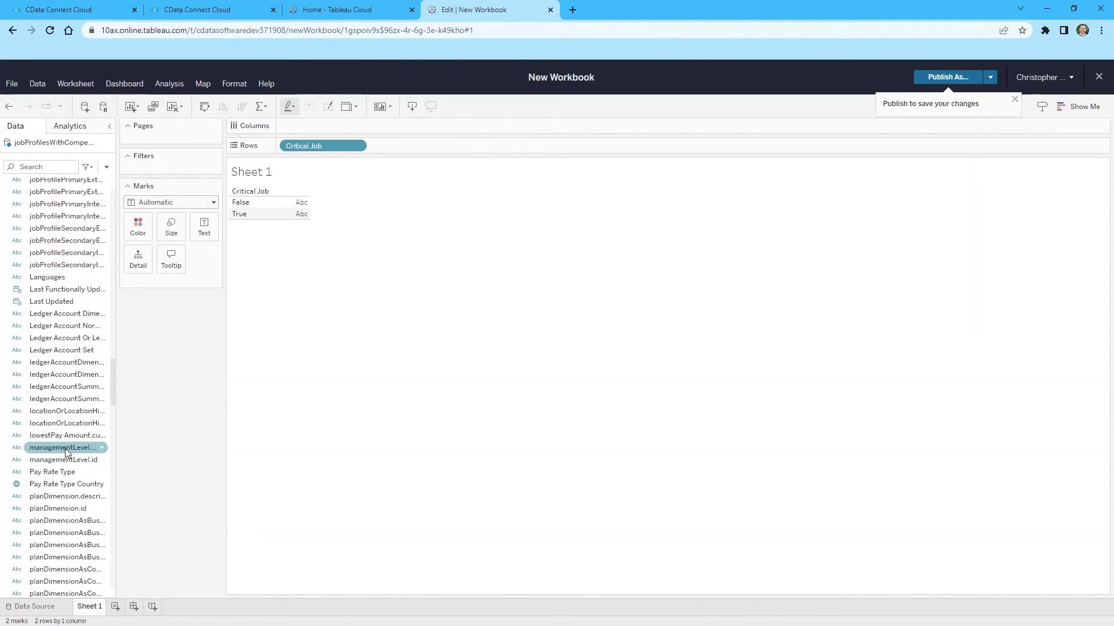
{"action": "left_click", "coordinate": [65, 450]}
{"action": "double_click", "coordinate": [65, 447]}
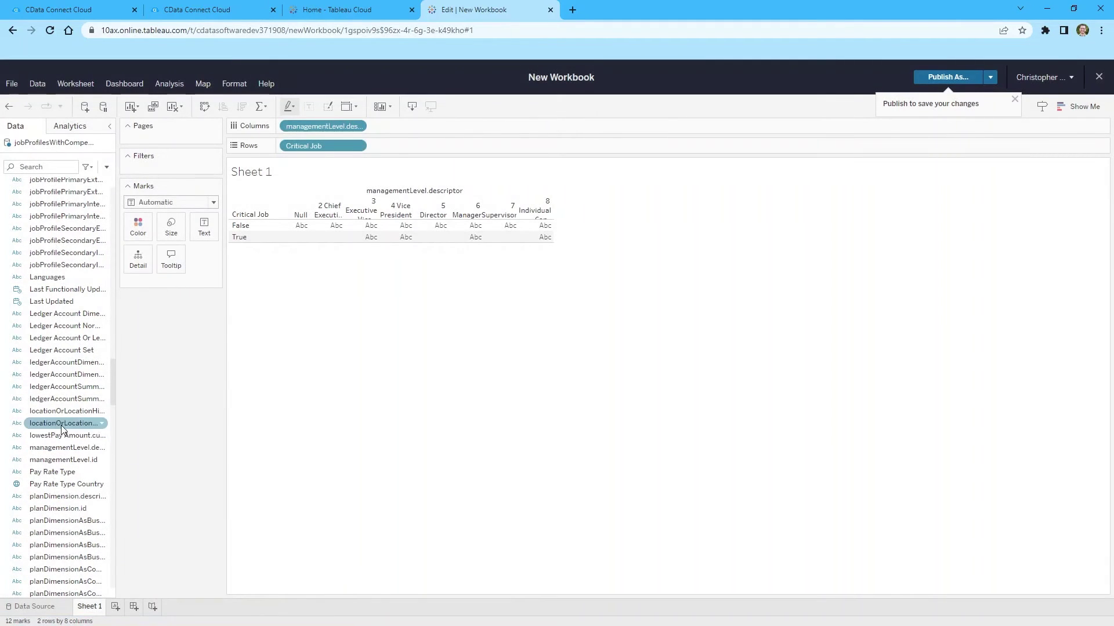
Step: Count distinct IDs per cell and switch the view to stacked bars
{"action": "left_click", "coordinate": [1072, 109]}
{"action": "left_click_drag", "start_coordinate": [112, 374], "coordinate": [118, 310]}
{"action": "left_click_drag", "start_coordinate": [33, 481], "coordinate": [171, 228]}
{"action": "left_click", "coordinate": [1046, 193]}
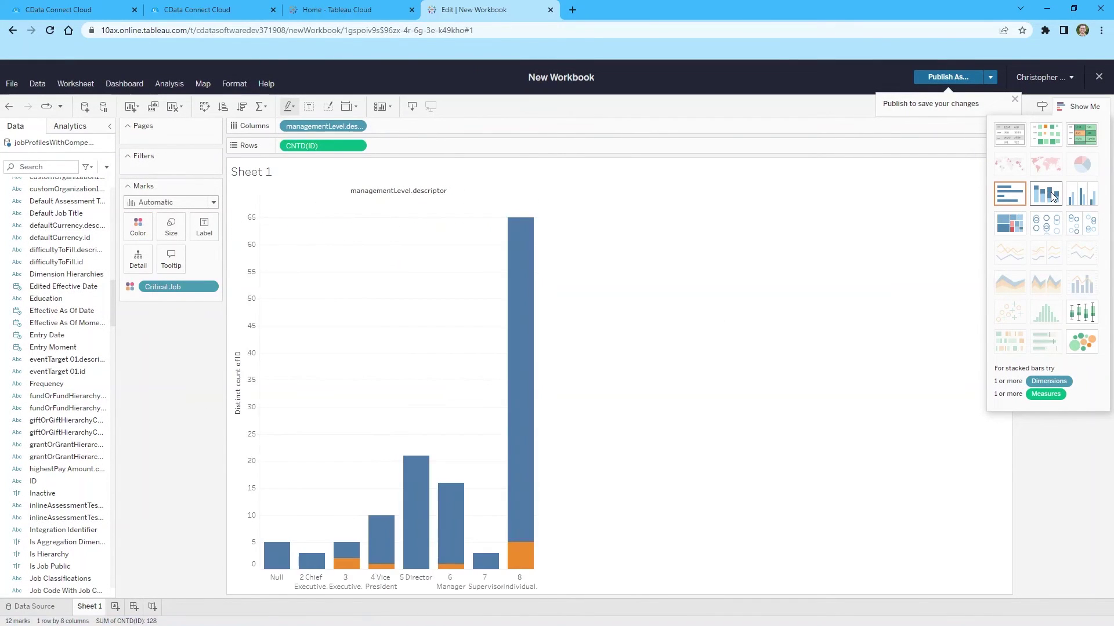